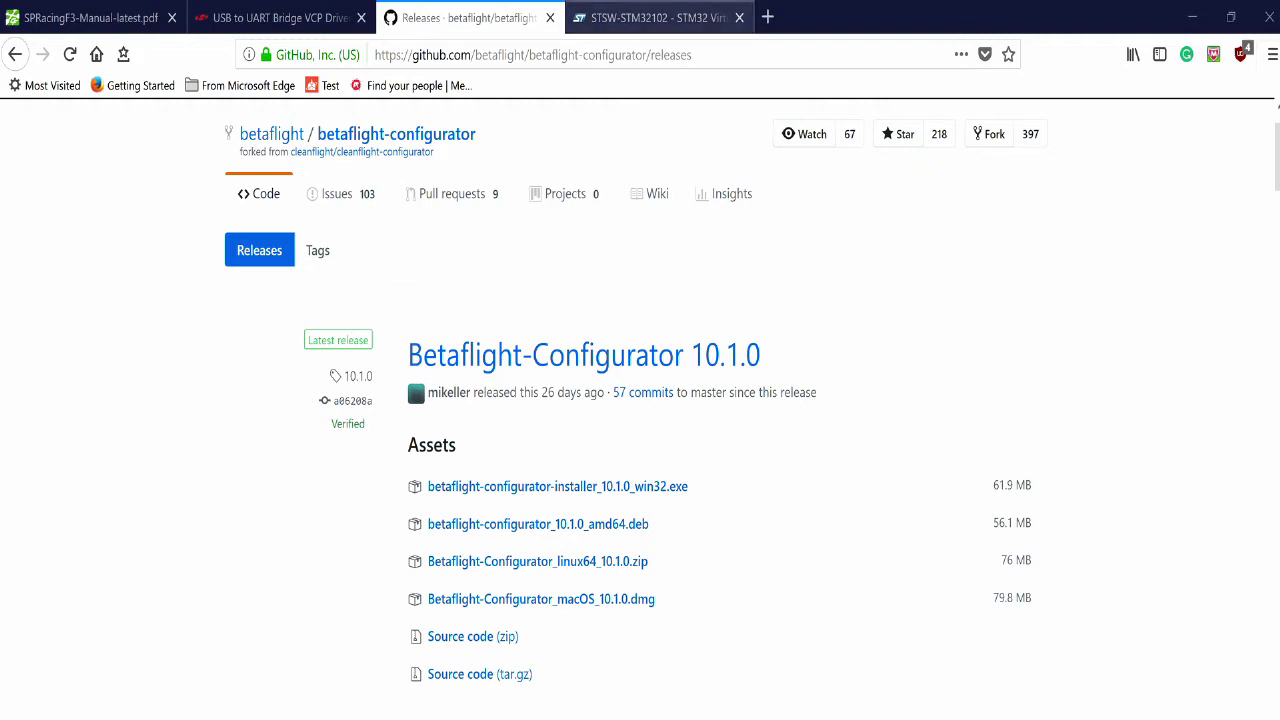
Step: Review the STM32 Virtual COM Port Driver page and locate the software download for STSW-STM32102
click(650, 17)
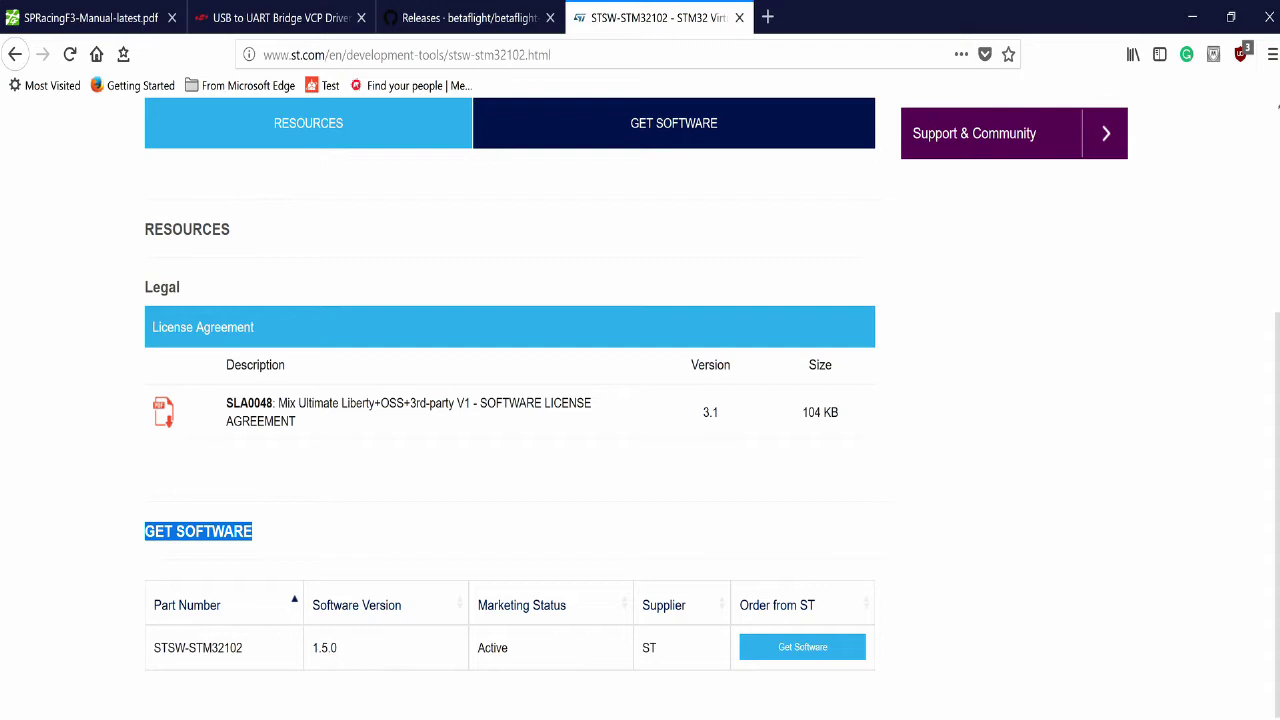
scroll(640, 400, up, 2)
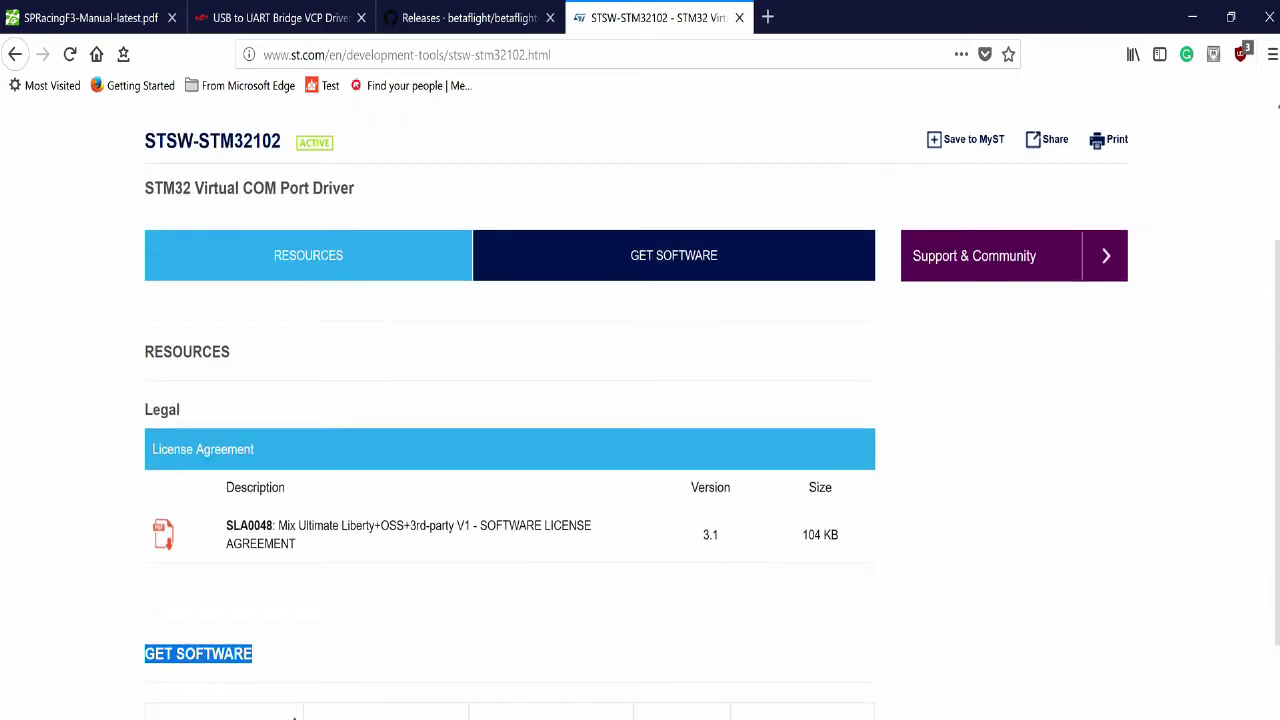
drag(357, 188, 145, 188)
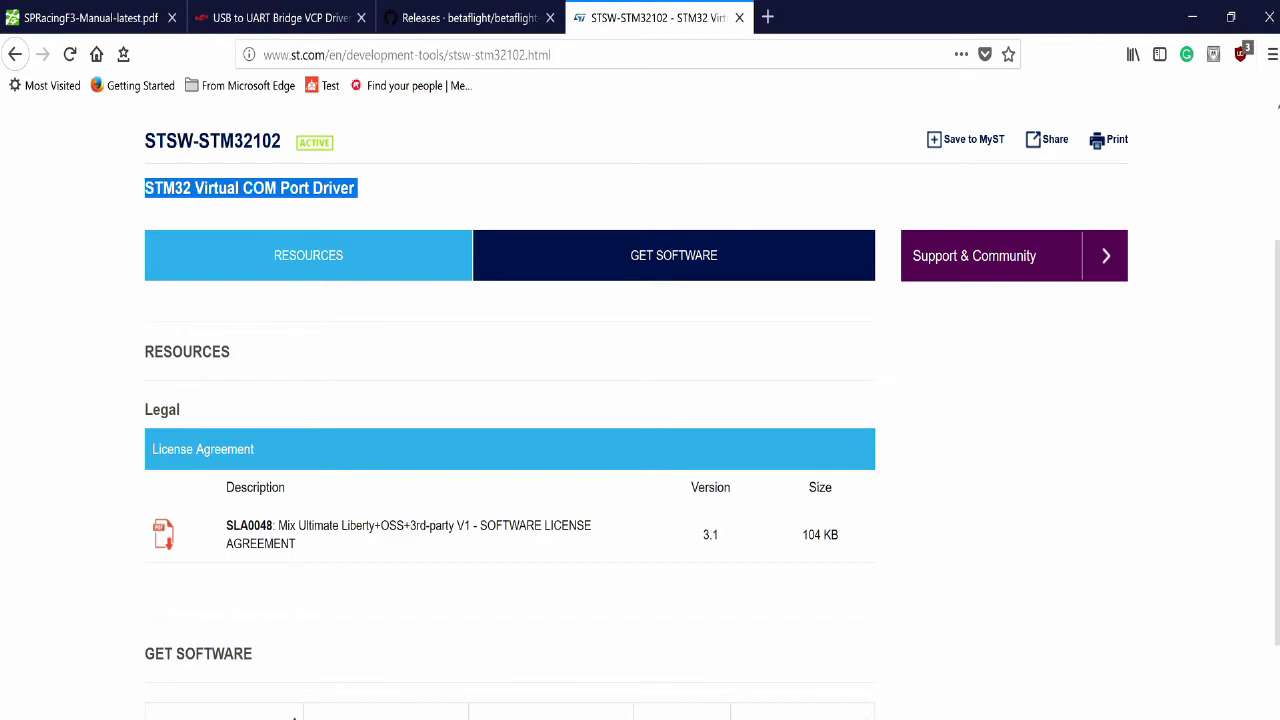
scroll(640, 400, down, 1)
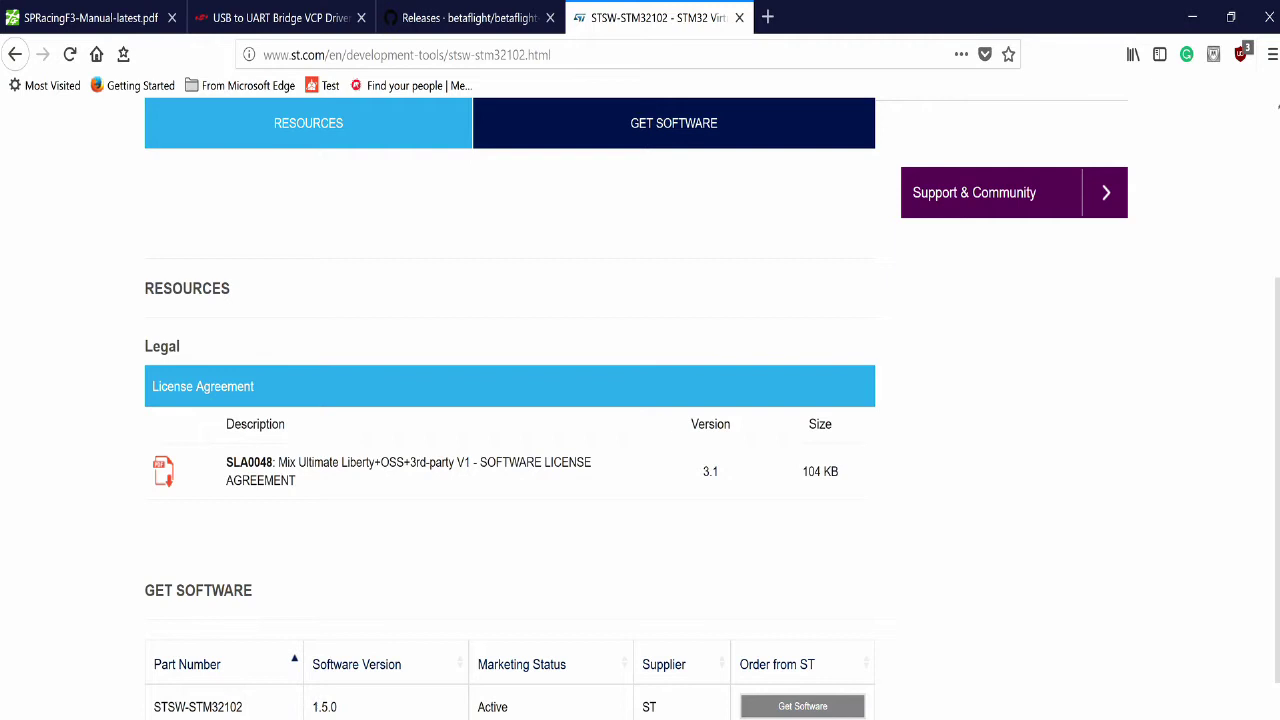
double_click(802, 706)
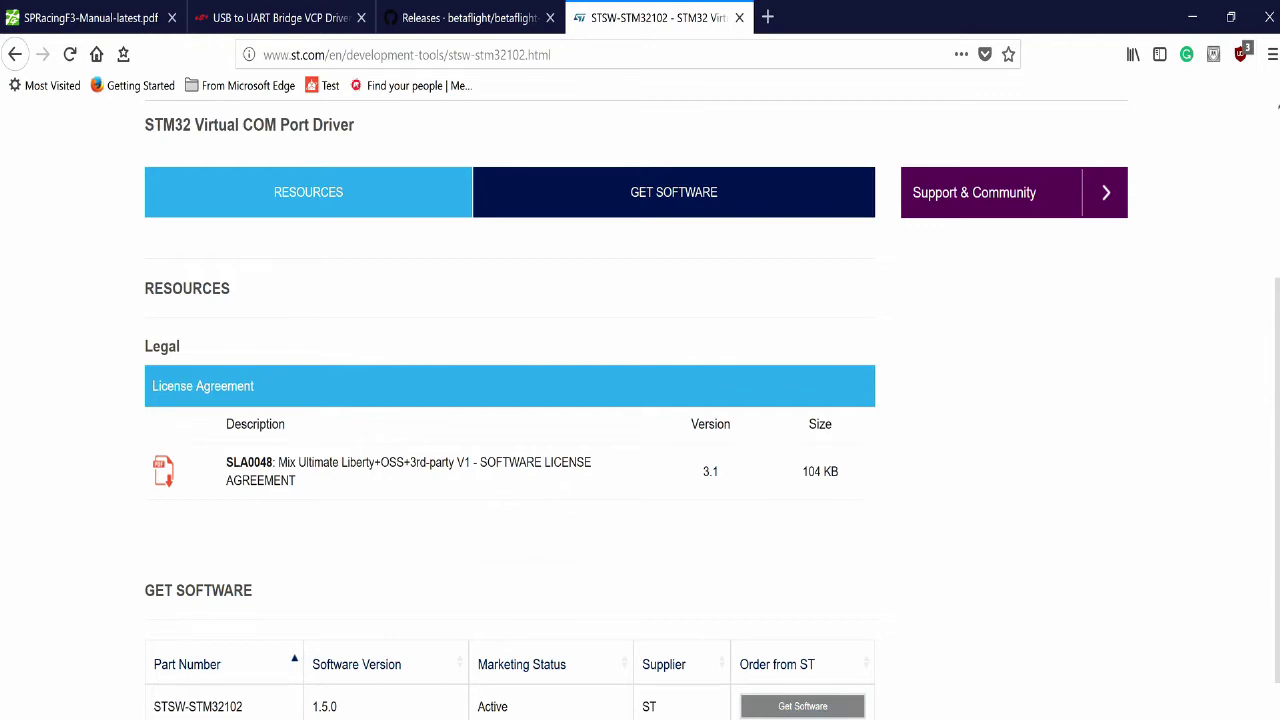
Step: Examine the Silicon Labs CP210x USB to UART Bridge VCP Drivers page and its downloads for each operating system
key(ctrl+2)
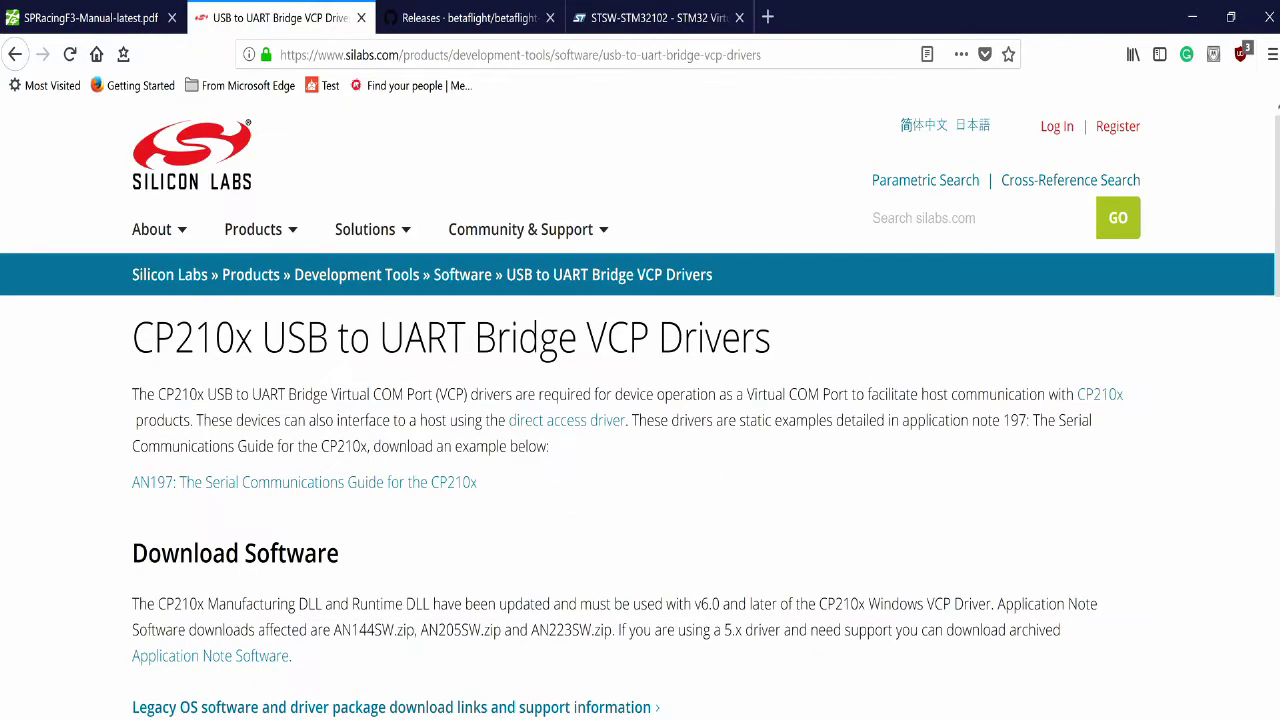
mouse_move(370, 229)
drag(771, 338, 131, 338)
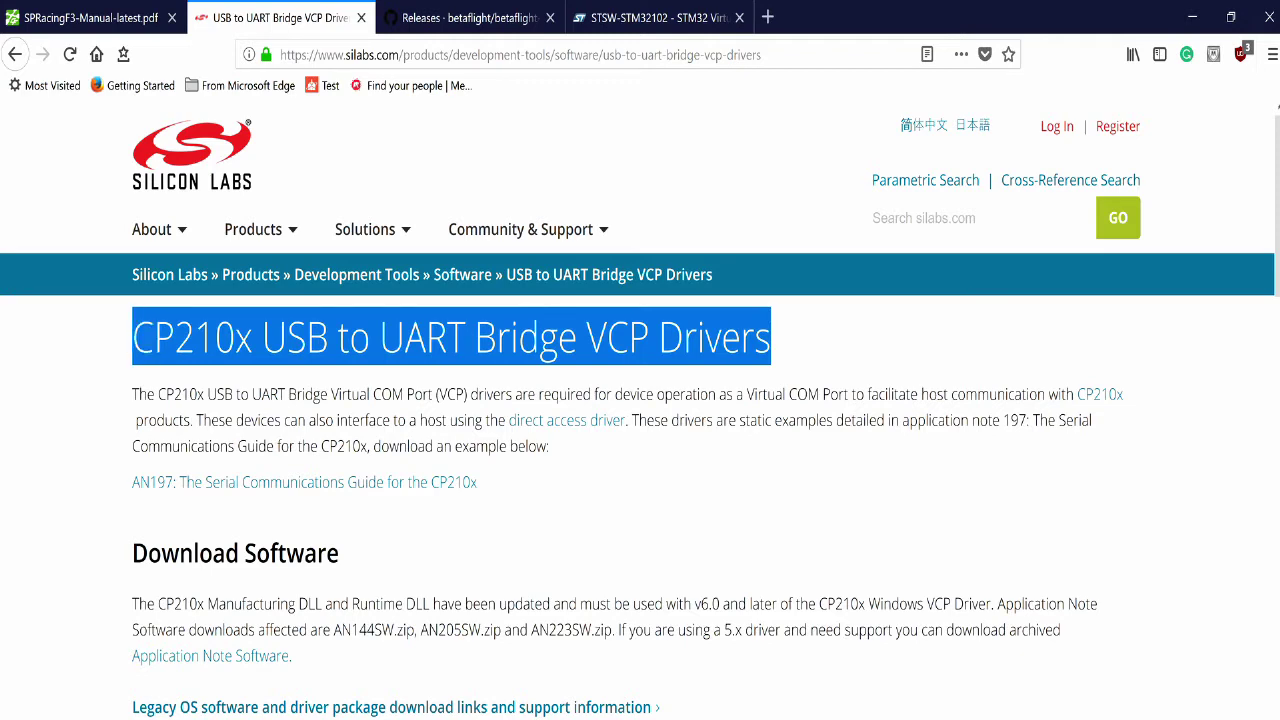
scroll(640, 400, down, 2)
scroll(640, 400, down, 5)
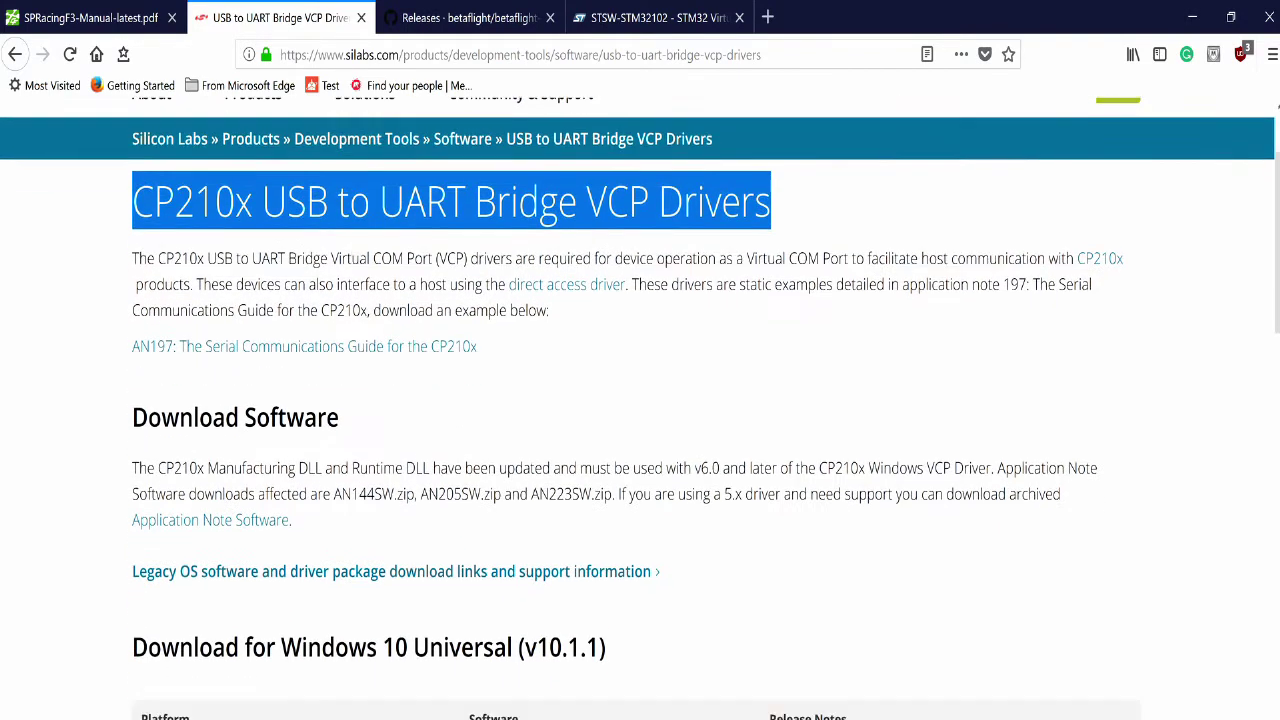
scroll(640, 400, down, 10)
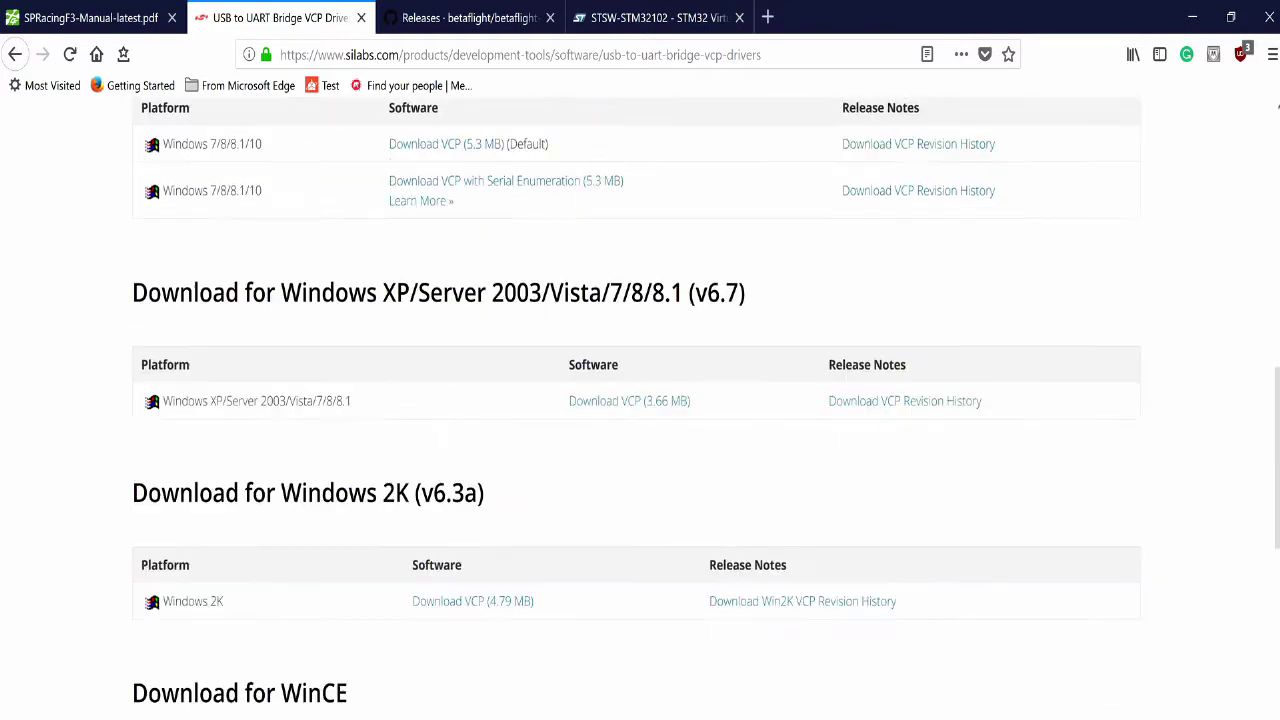
scroll(640, 400, down, 3)
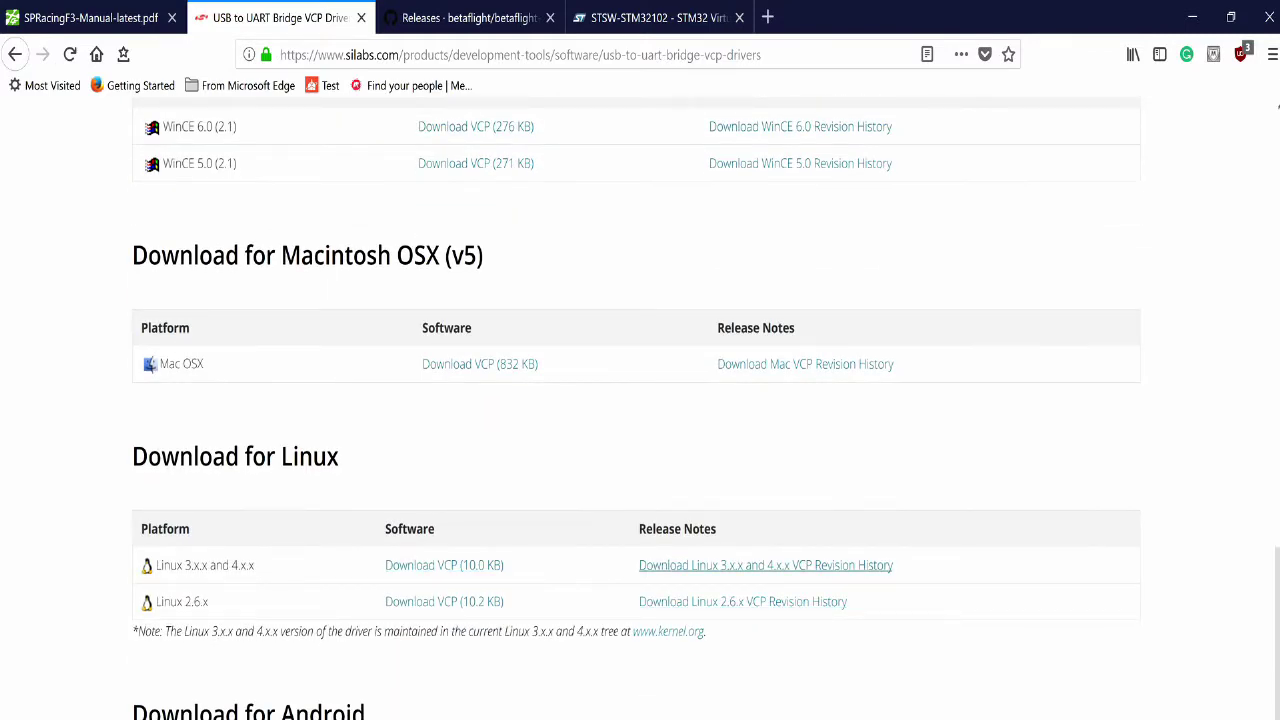
scroll(640, 400, up, 14)
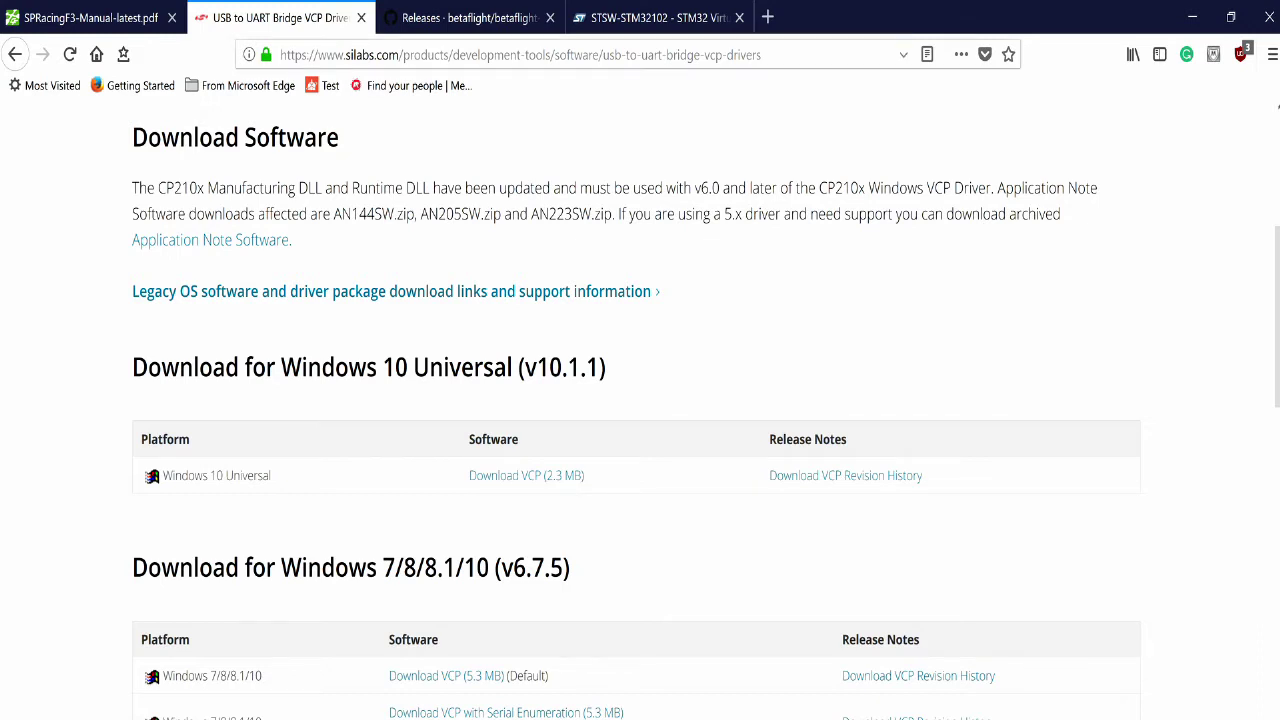
Step: Highlight the Windows installer betaflight-configurator-installer_10.1.0_win32.exe on the Betaflight Configurator releases page
key(ctrl+Tab)
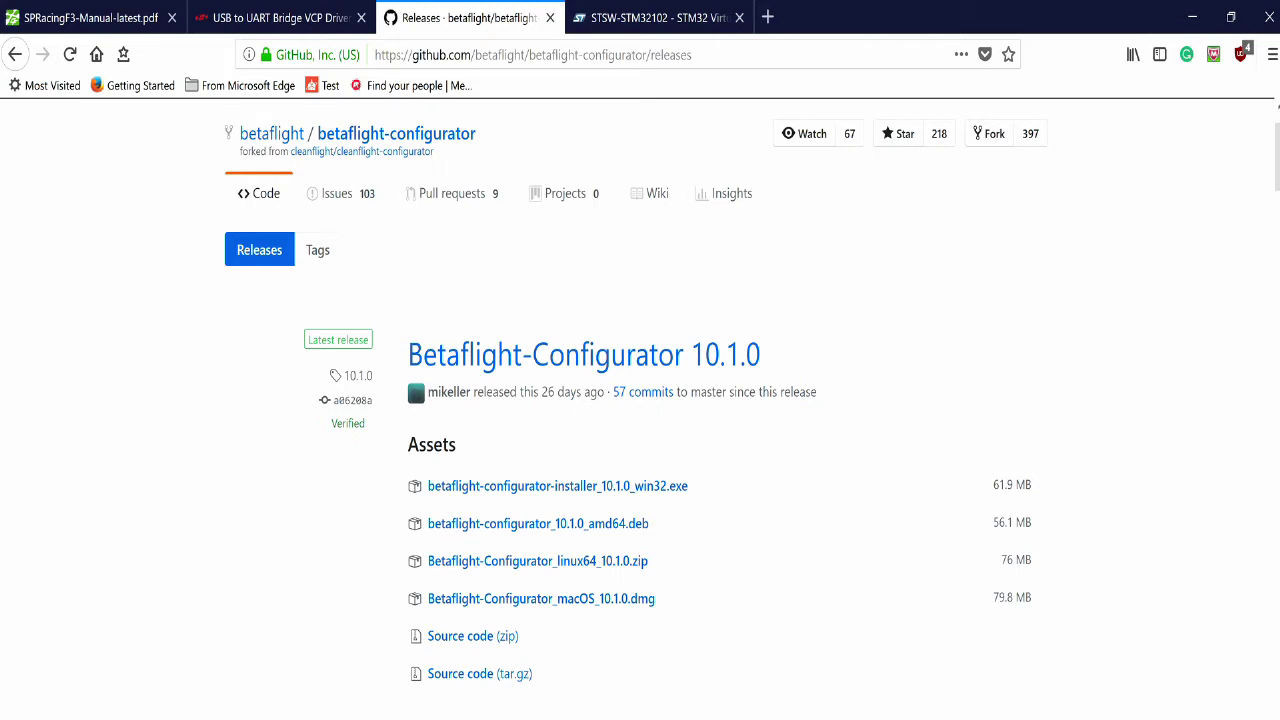
drag(688, 486, 422, 486)
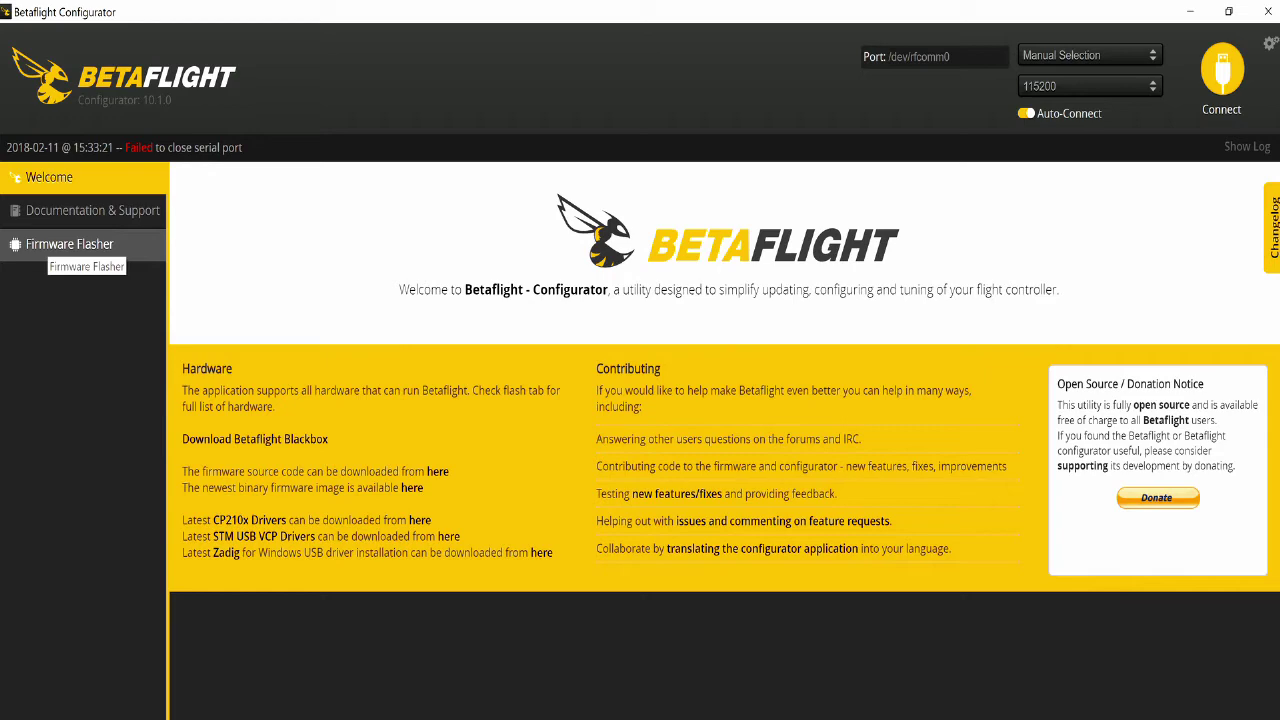
Step: In Betaflight Configurator's Firmware Flasher, choose the SPRACINGF3 board and the stable firmware version 3.2.5
click(70, 244)
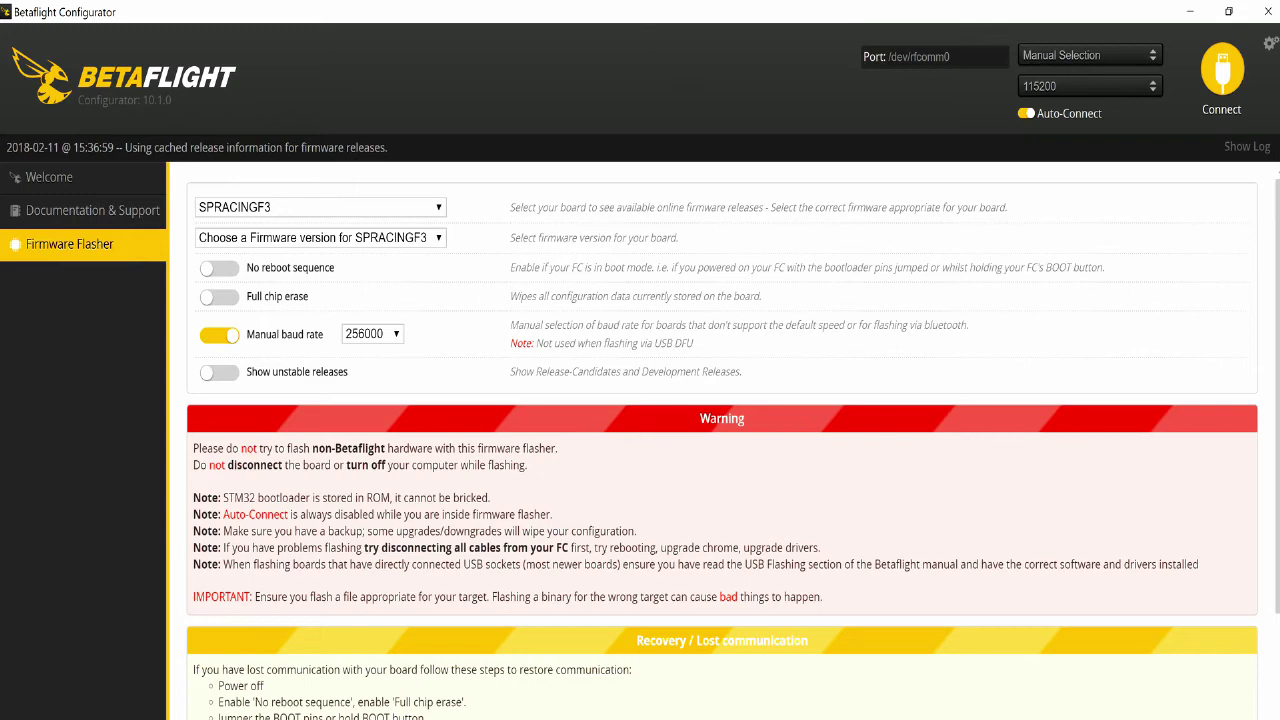
click(320, 207)
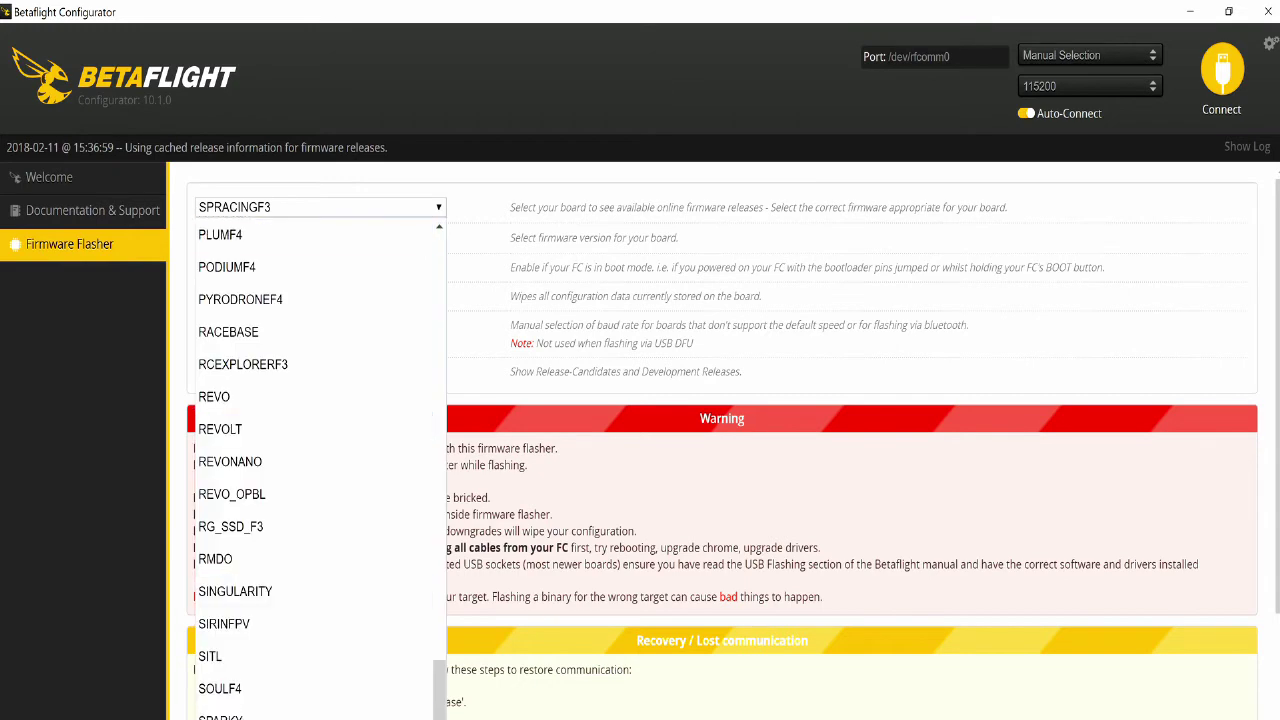
scroll(315, 470, down, 5)
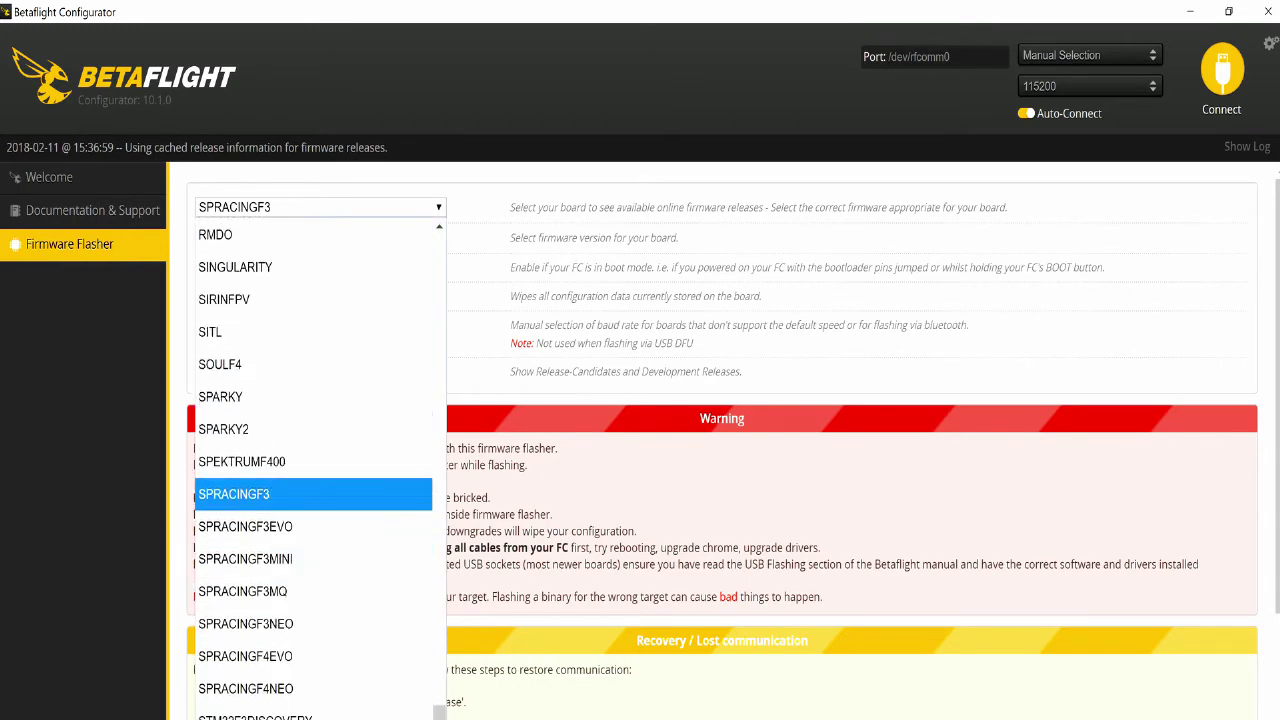
click(314, 494)
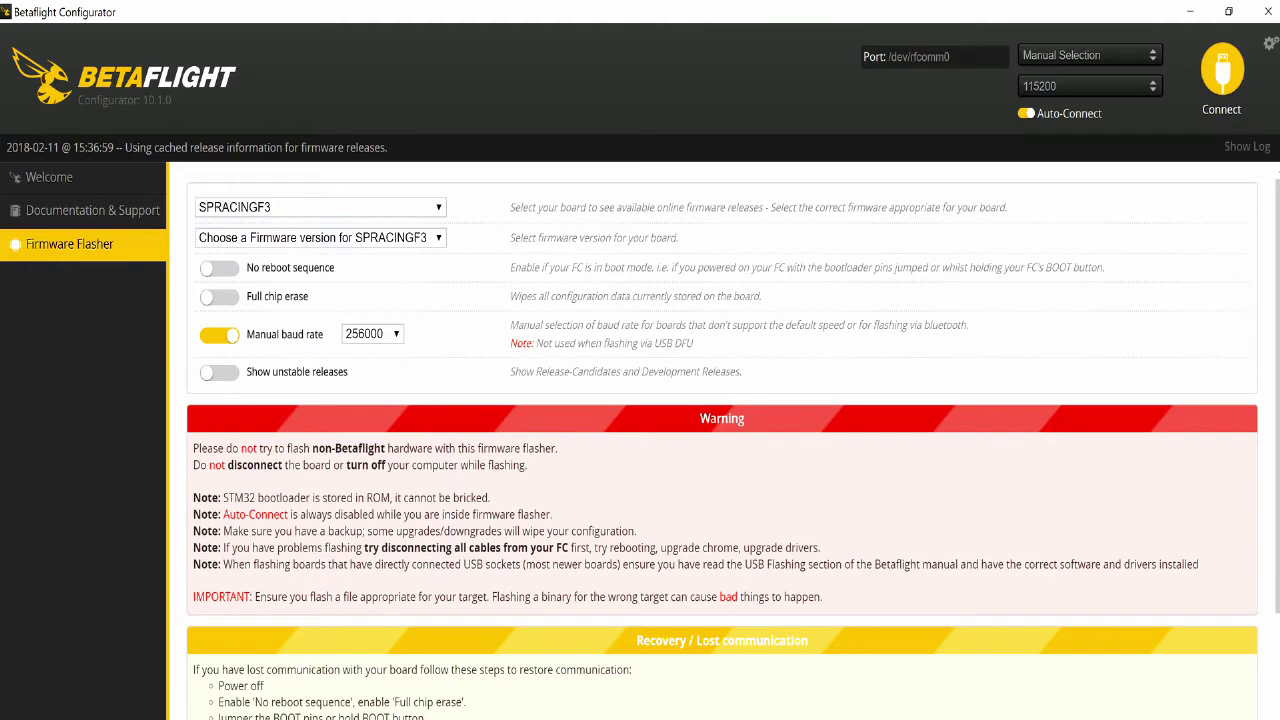
click(320, 237)
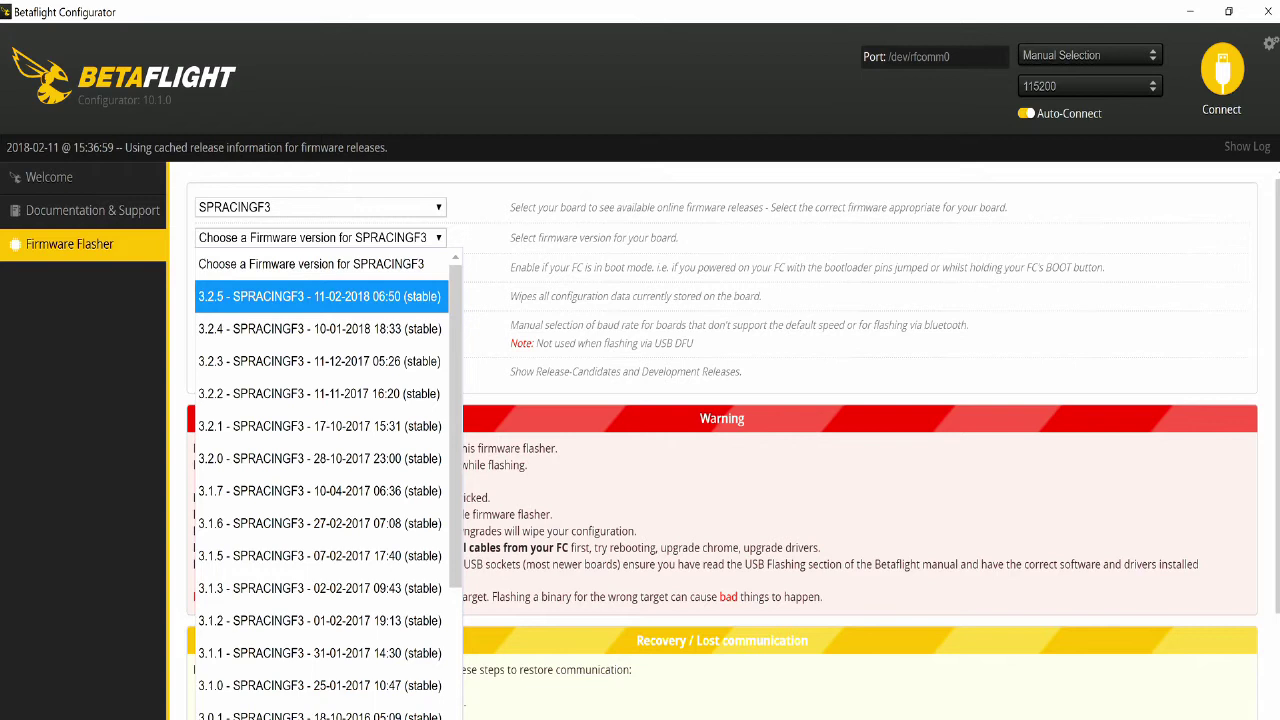
key(Return)
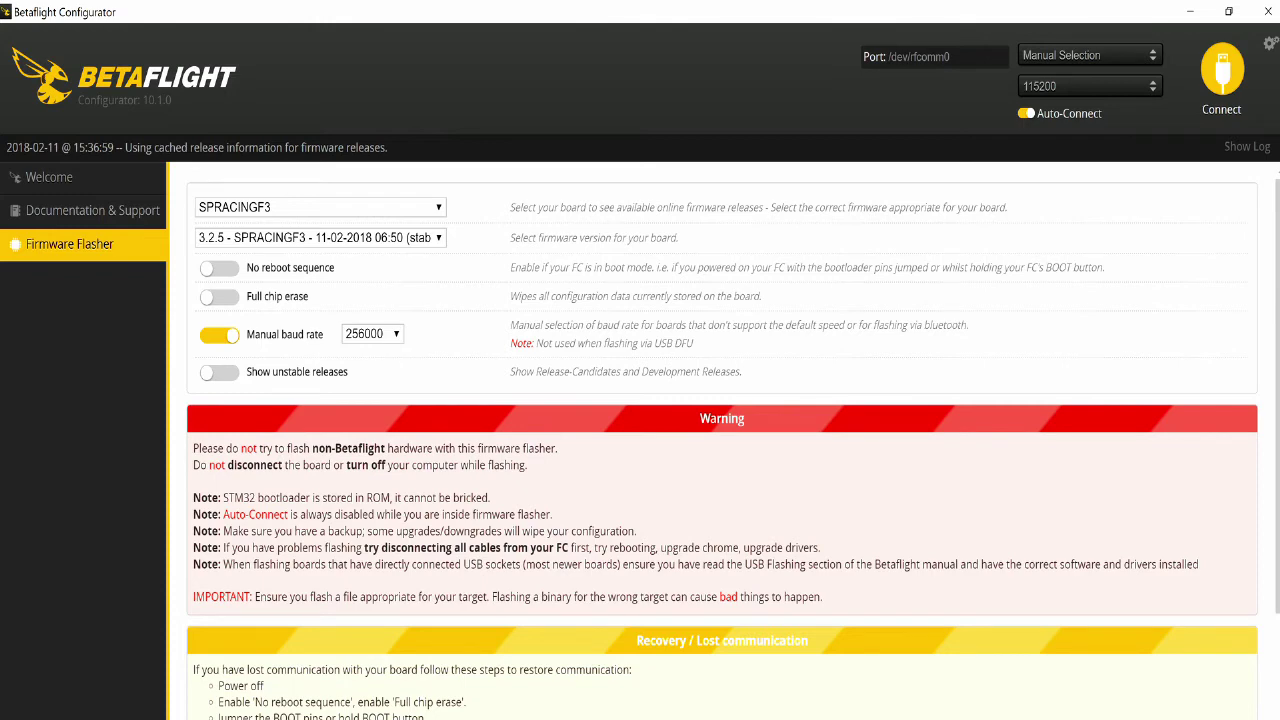
Step: Shrink the configurator window and review the release info and release notes for the selected firmware
scroll(722, 440, down, 3)
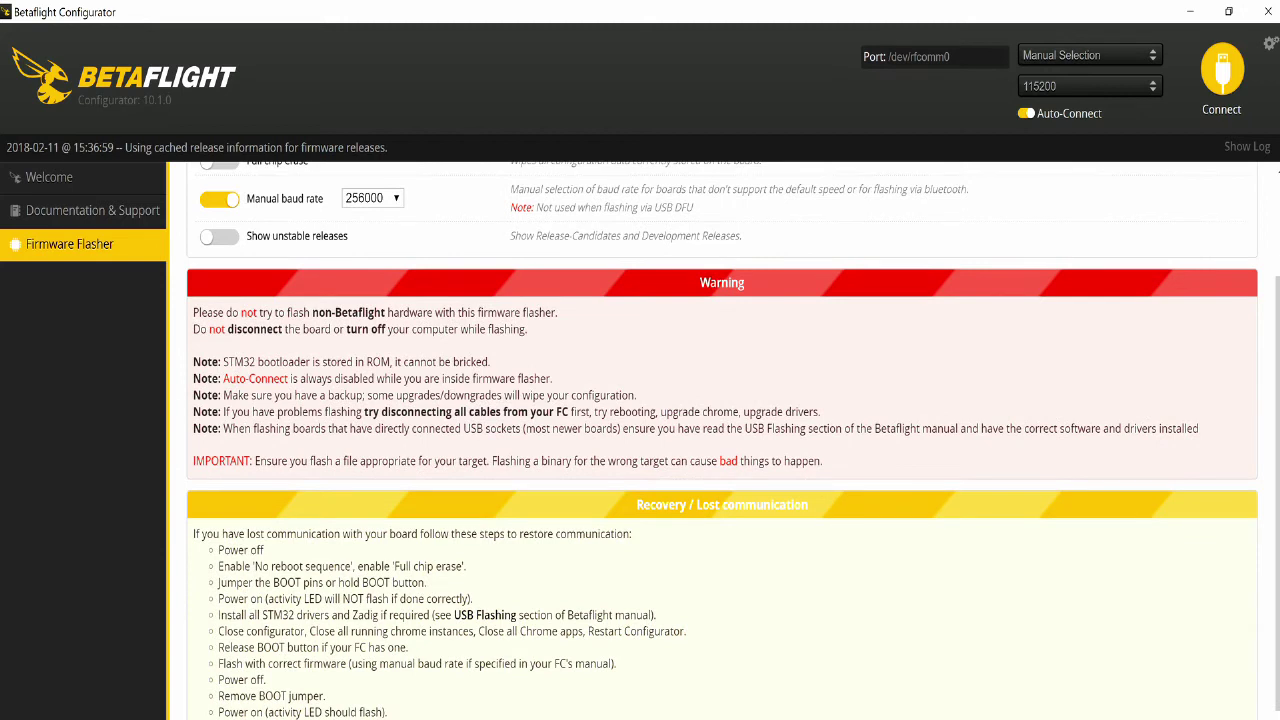
key(super+Down)
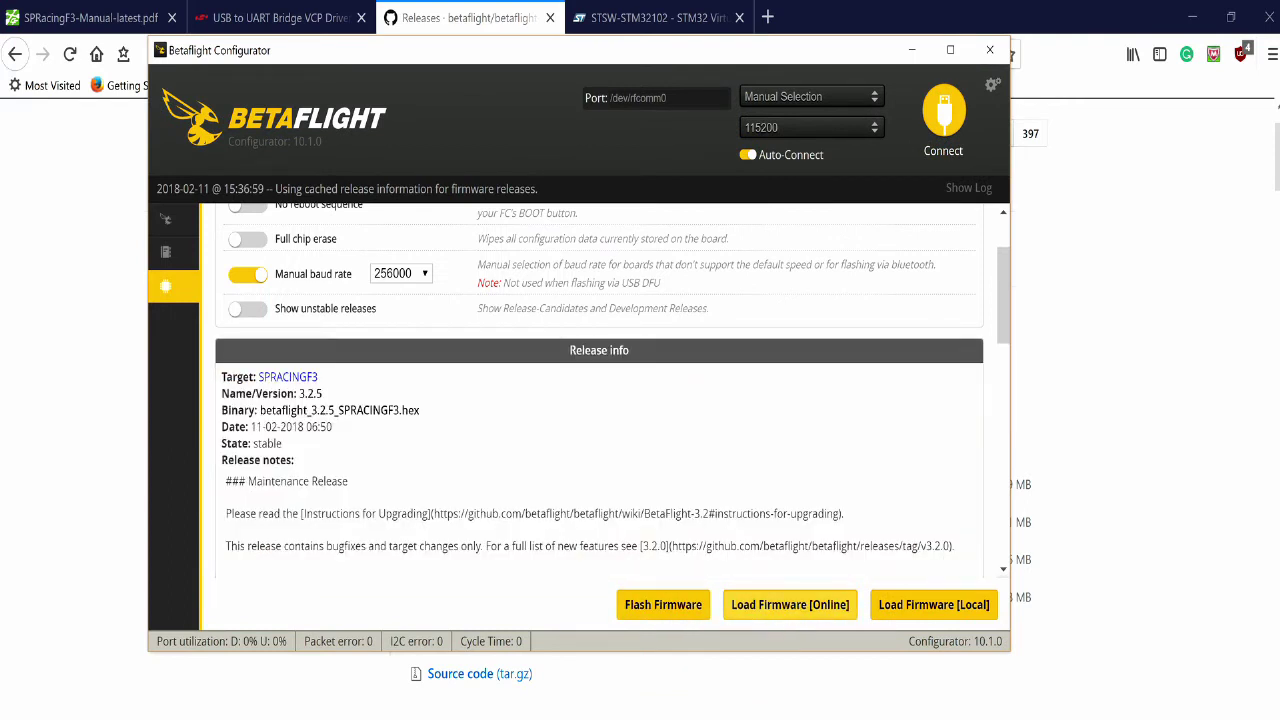
scroll(600, 390, down, 1)
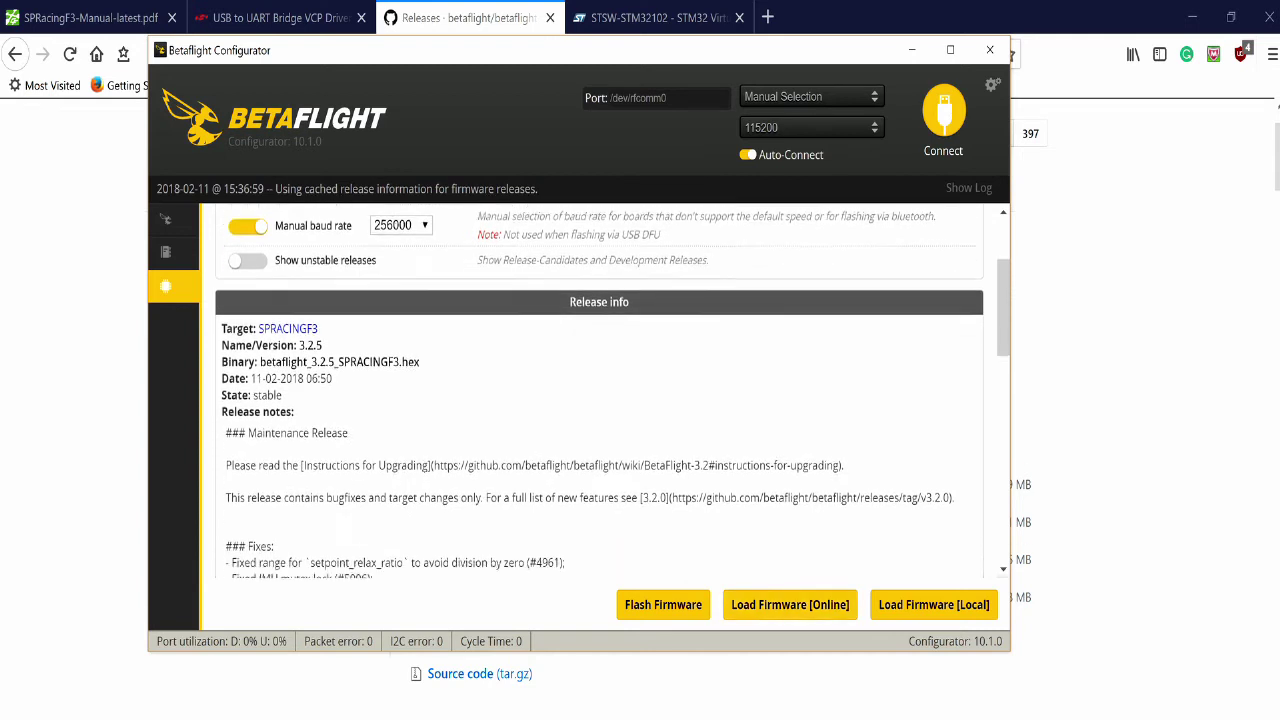
scroll(600, 390, down, 1)
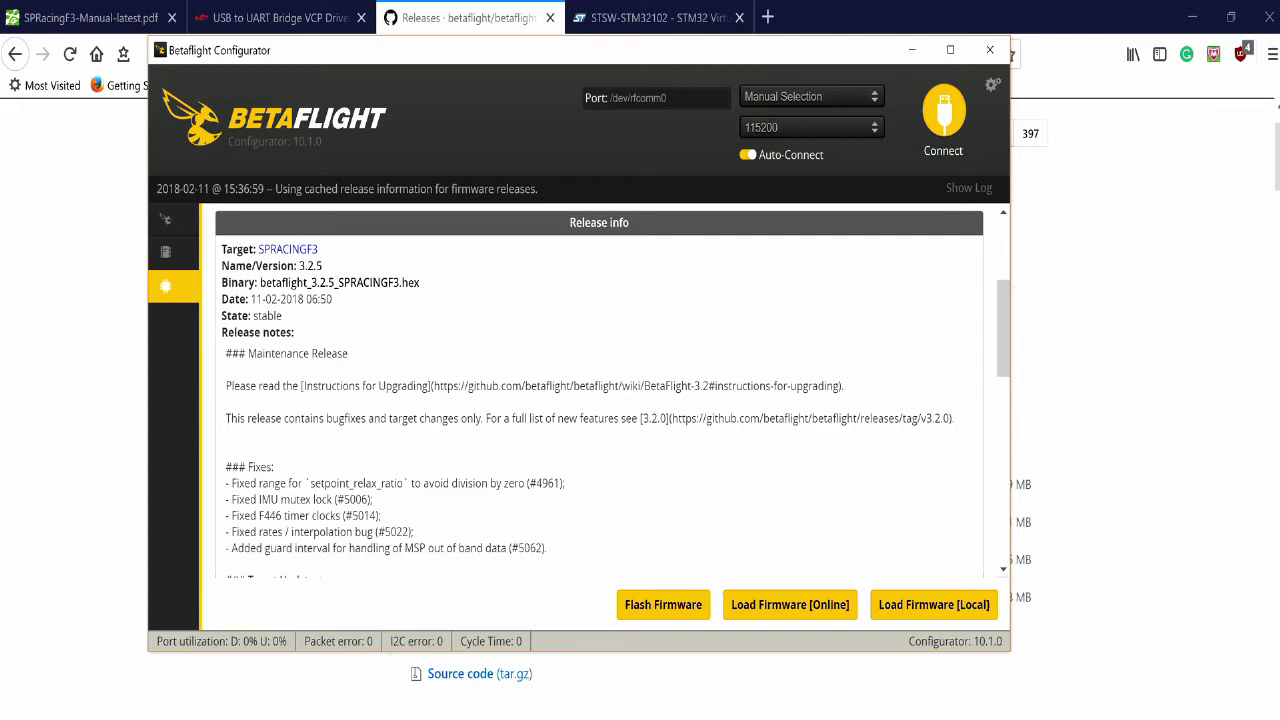
scroll(600, 390, down, 4)
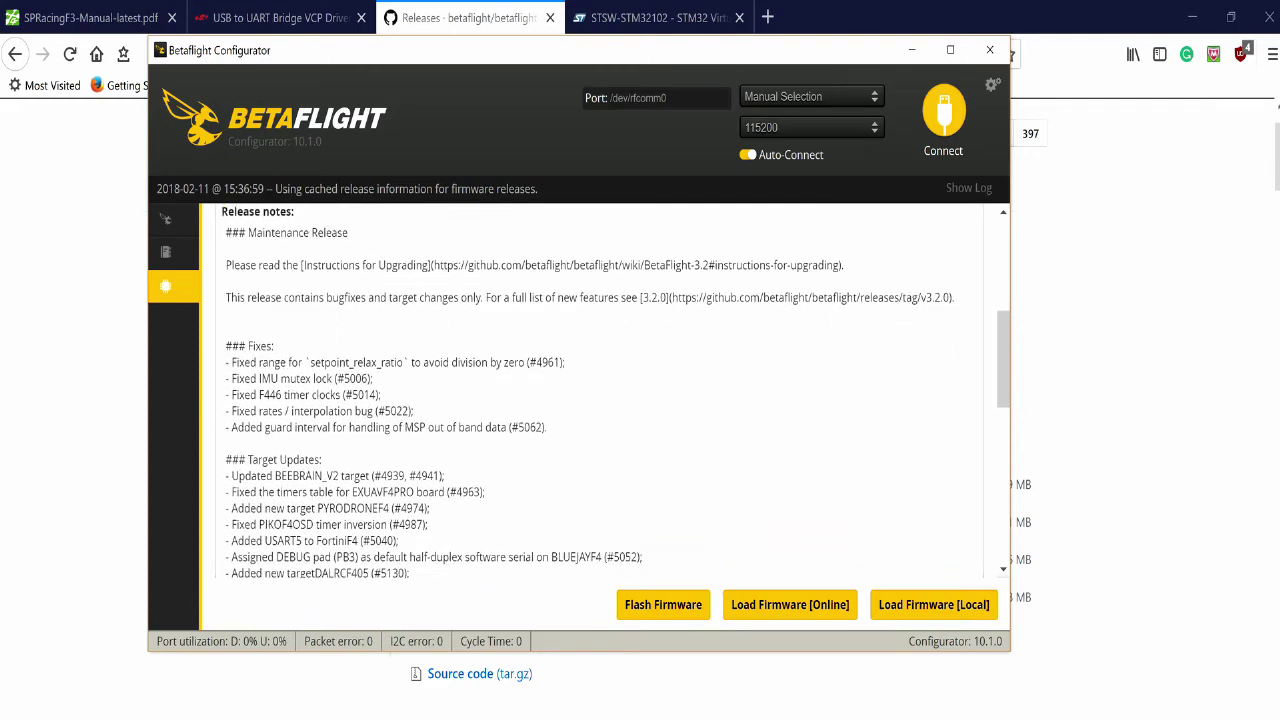
scroll(600, 390, up, 6)
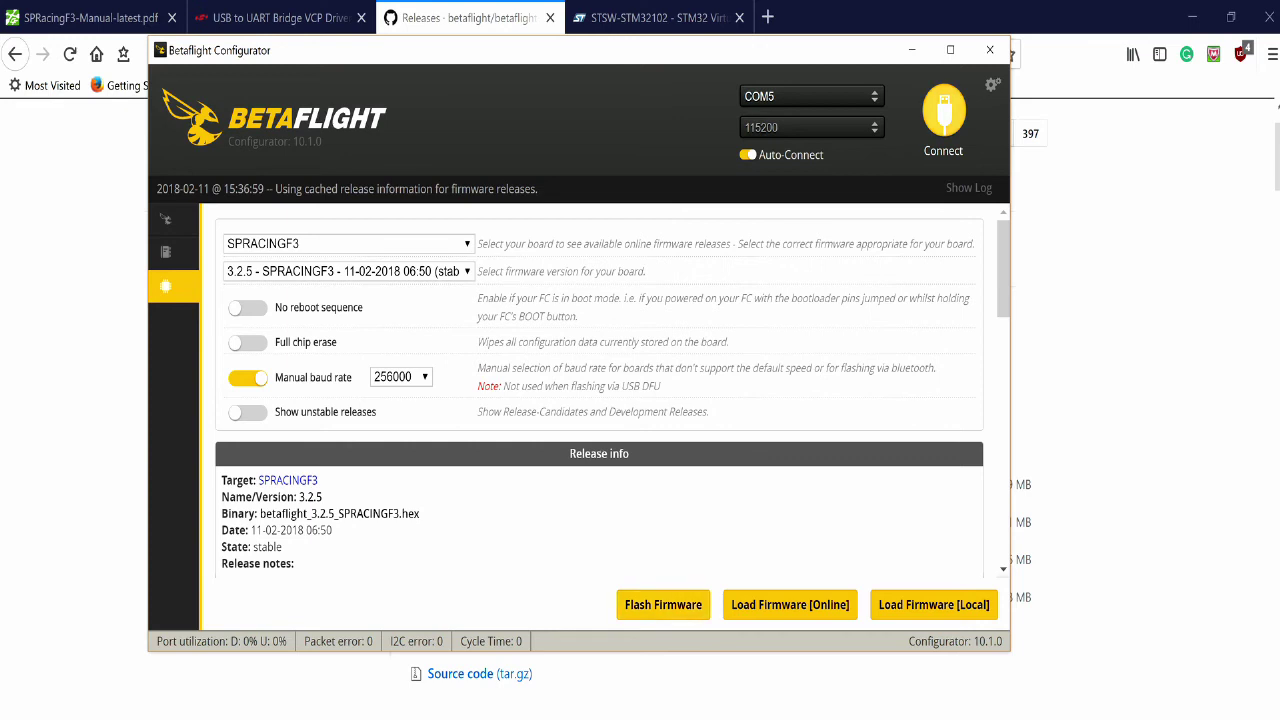
scroll(600, 420, down, 1)
Step: Maximize the window, reopen the Firmware Flasher, and read the Recovery / Lost communication steps, highlighting the BOOT pins or button instruction
key(super+Up)
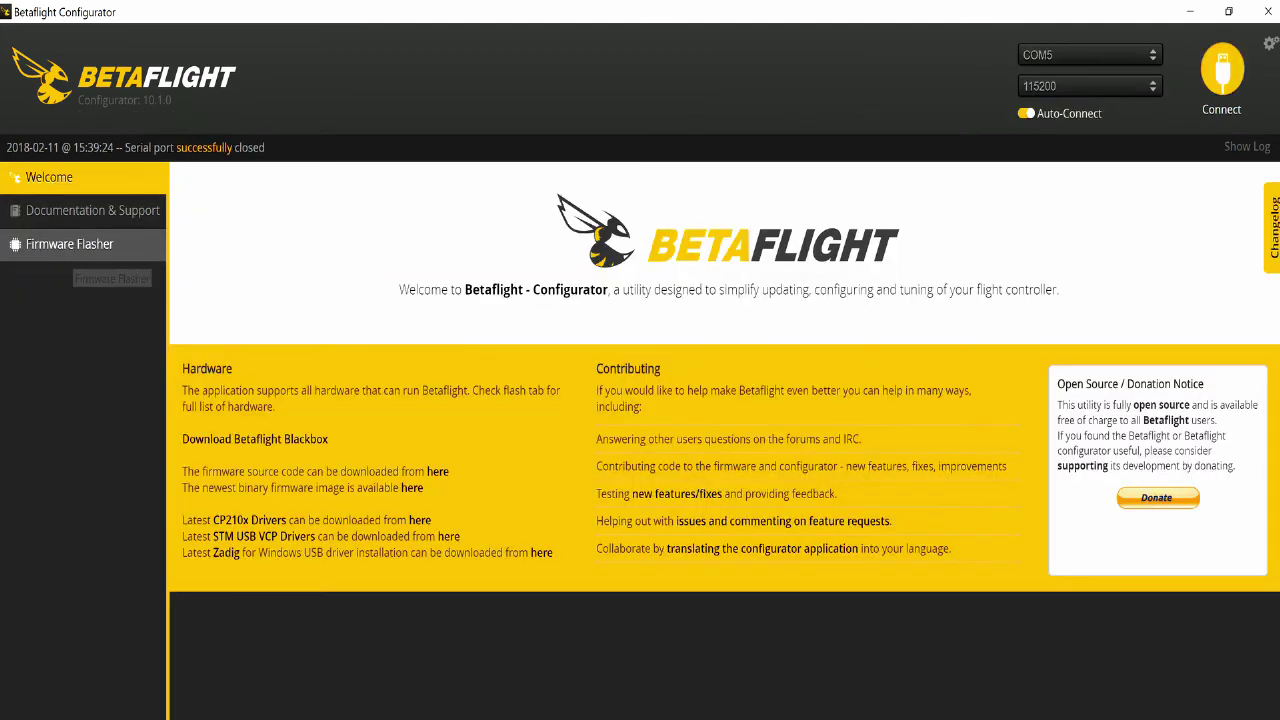
click(66, 245)
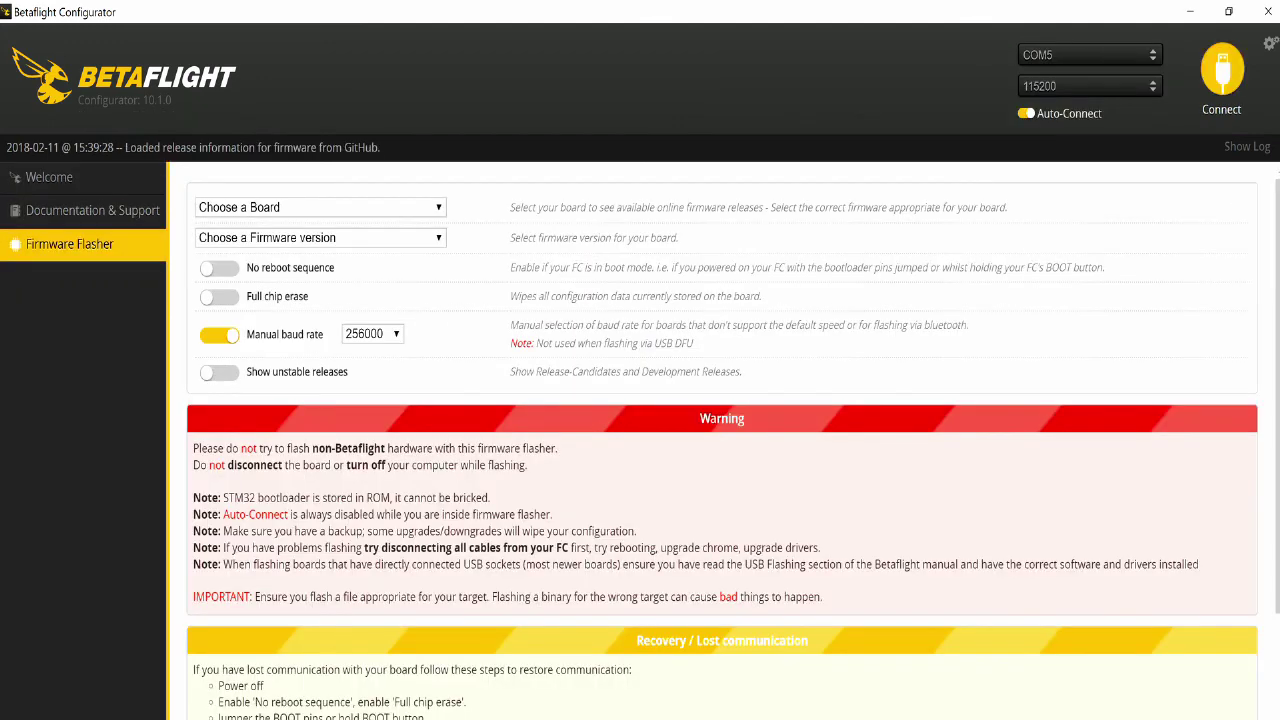
scroll(722, 440, down, 2)
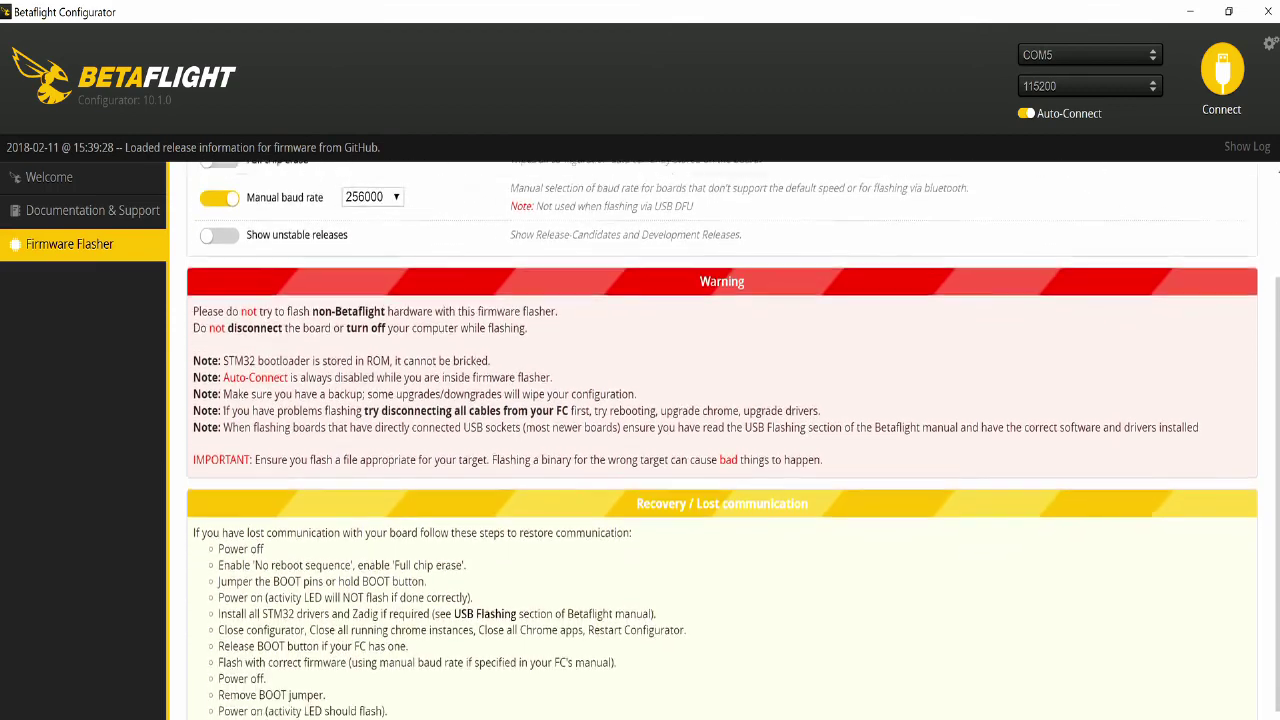
drag(636, 453, 808, 453)
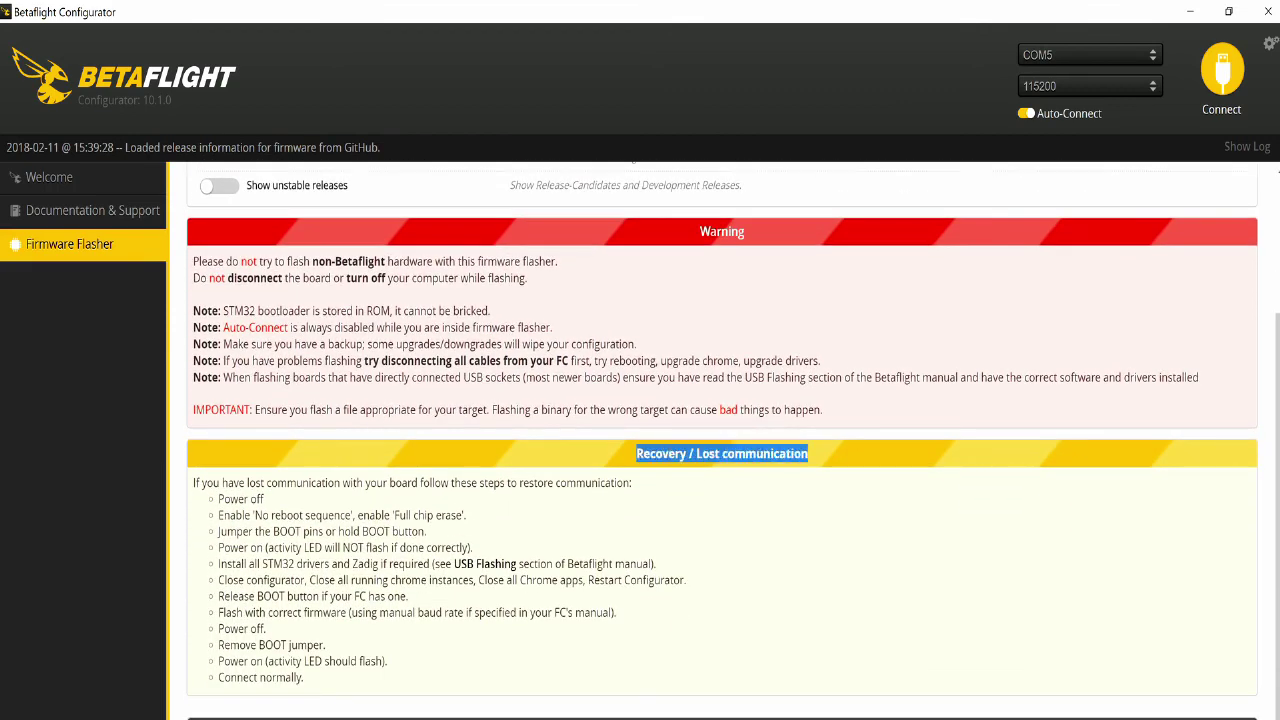
drag(303, 677, 194, 483)
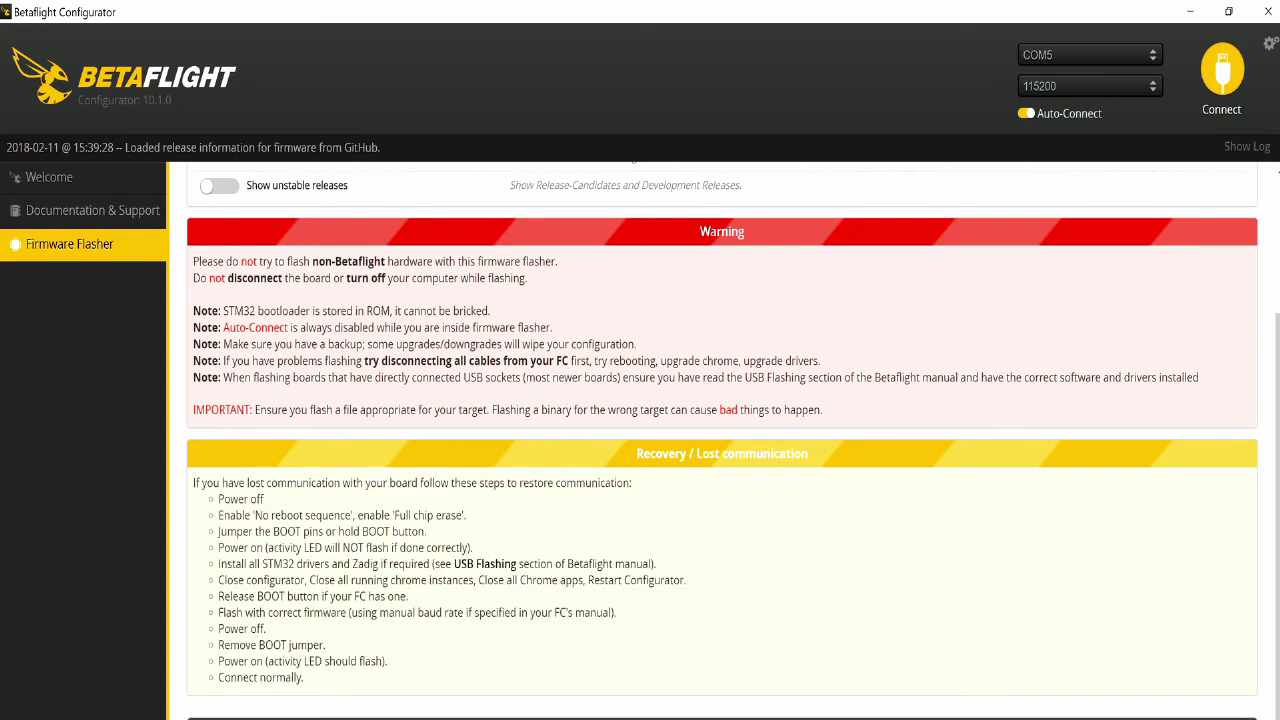
drag(428, 531, 218, 531)
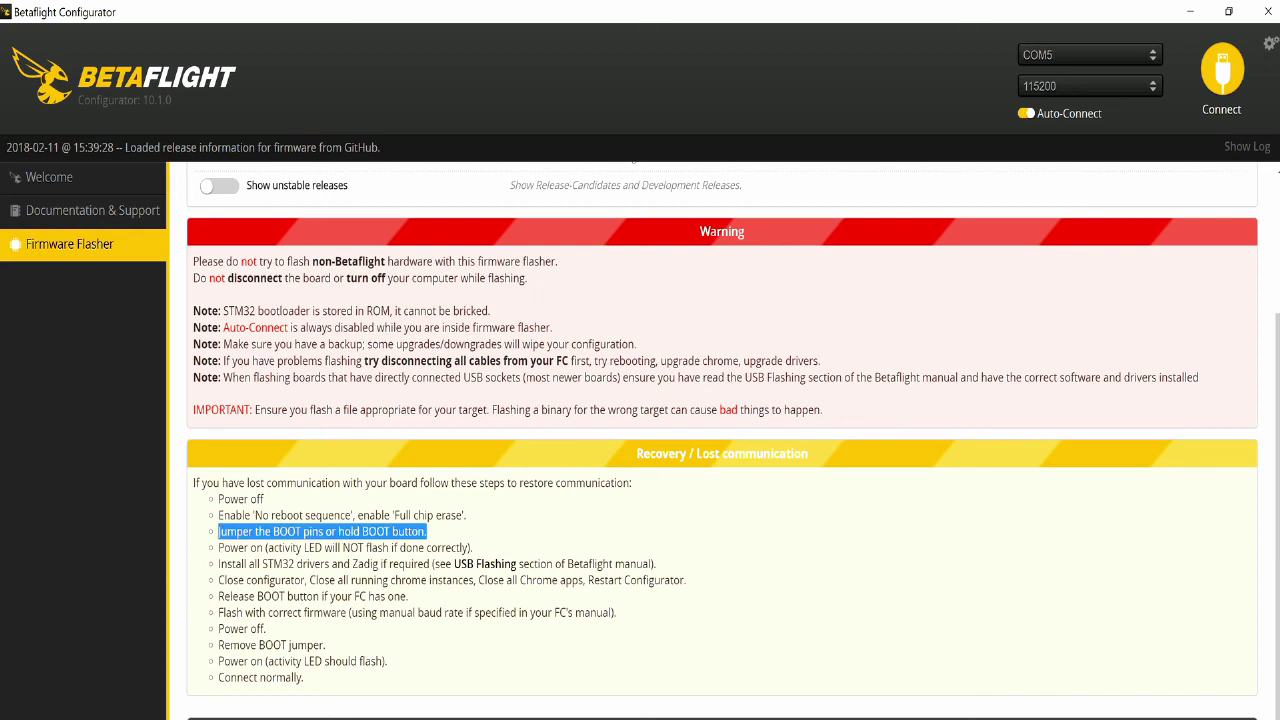